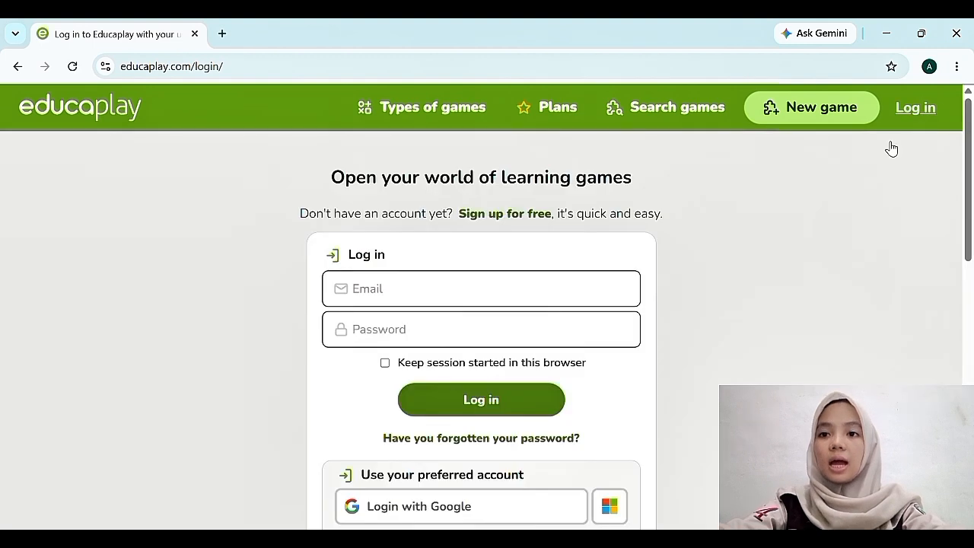
Register on Educaplay with the existing Google account, accepting the data protection clause and the licence and conditions of use.
{"action": "scroll", "coordinate": [759, 239], "scroll_direction": "down", "scroll_amount": 3}
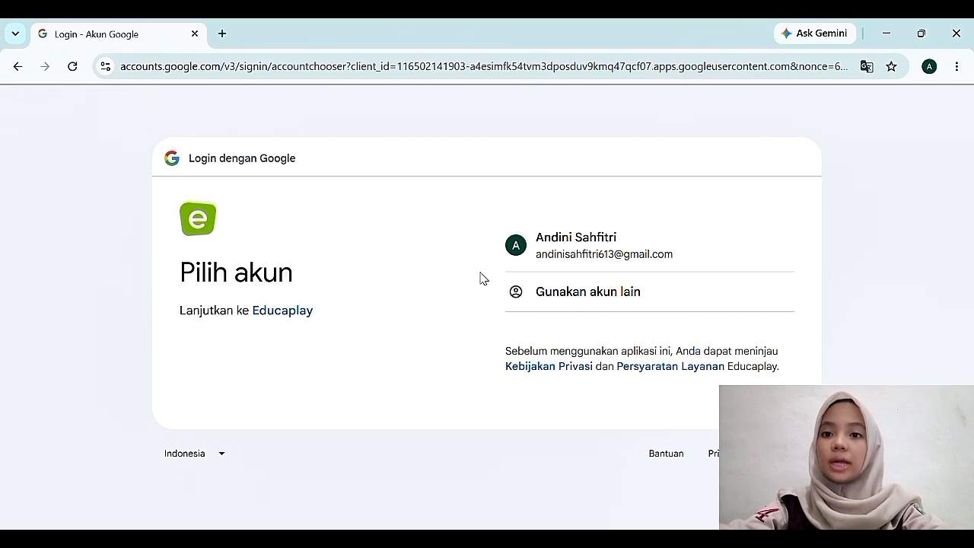
{"action": "left_click", "coordinate": [582, 255]}
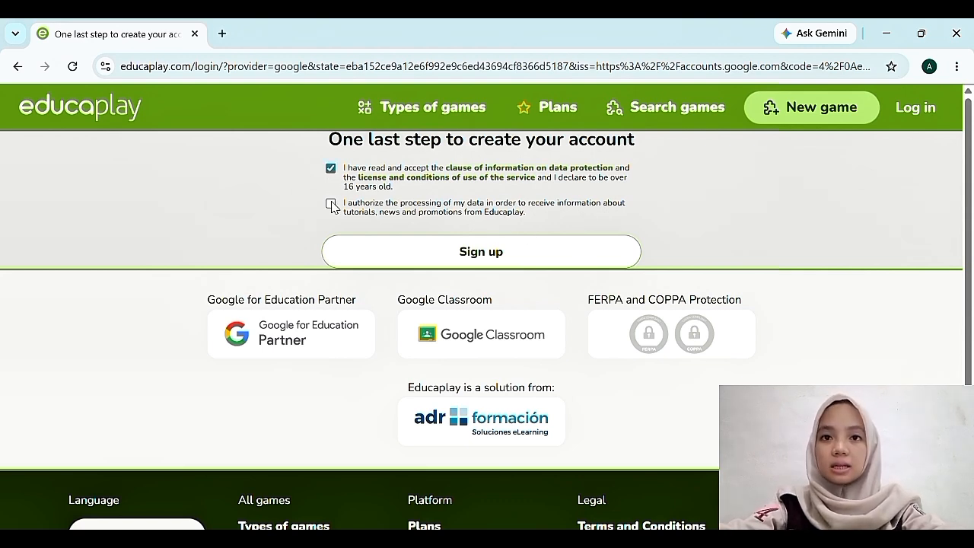
{"action": "left_click", "coordinate": [447, 251]}
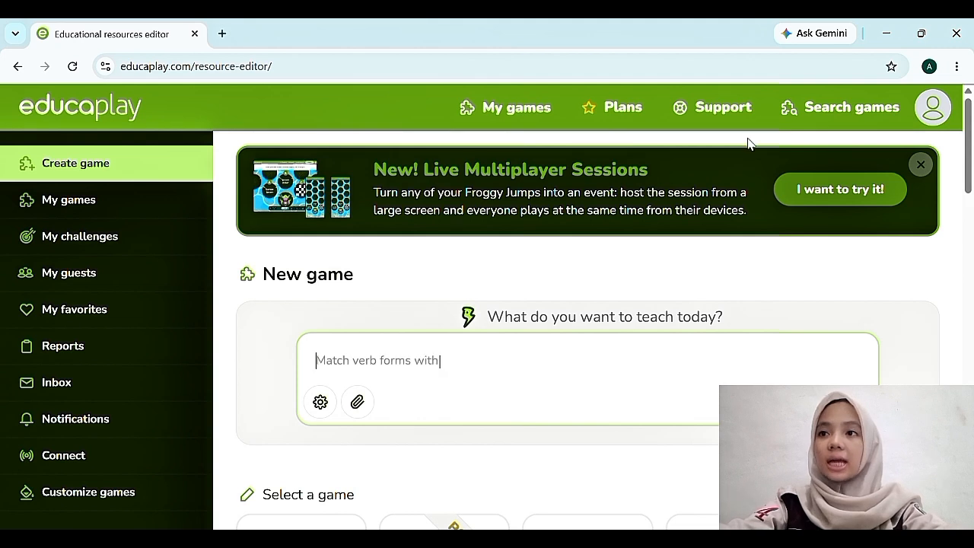
Look through the general data in the account settings, including the email and password change options, and return to the game editor.
{"action": "left_click", "coordinate": [939, 124]}
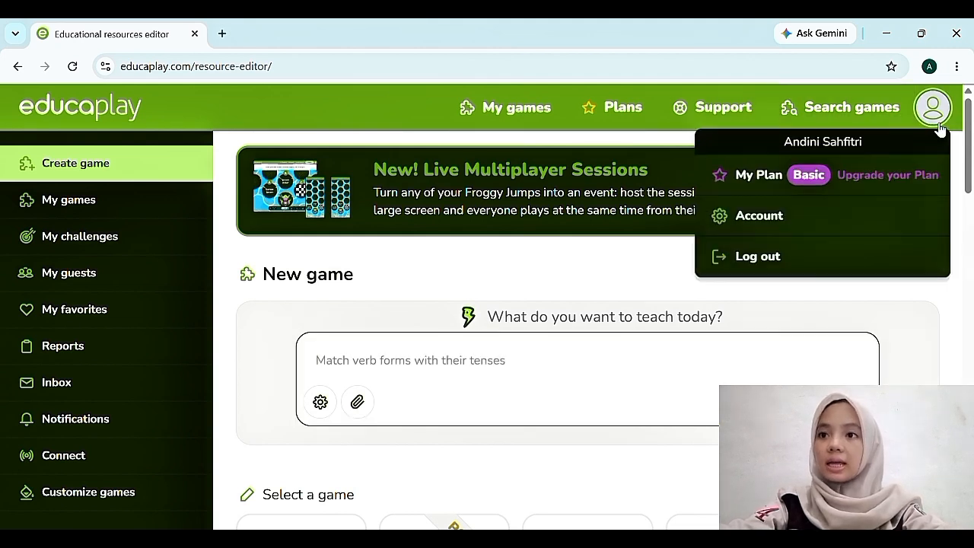
{"action": "left_click", "coordinate": [824, 211]}
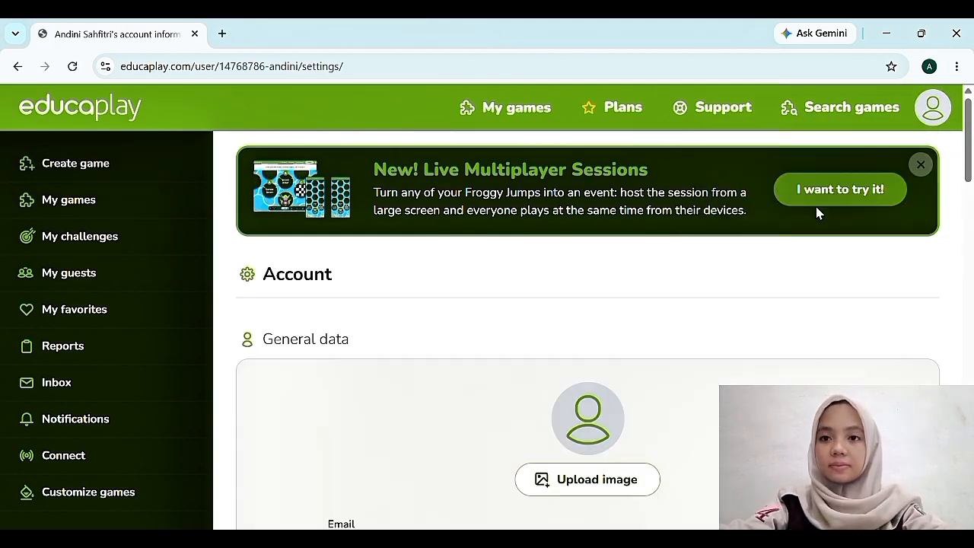
{"action": "scroll", "coordinate": [706, 272], "scroll_direction": "down", "scroll_amount": 2}
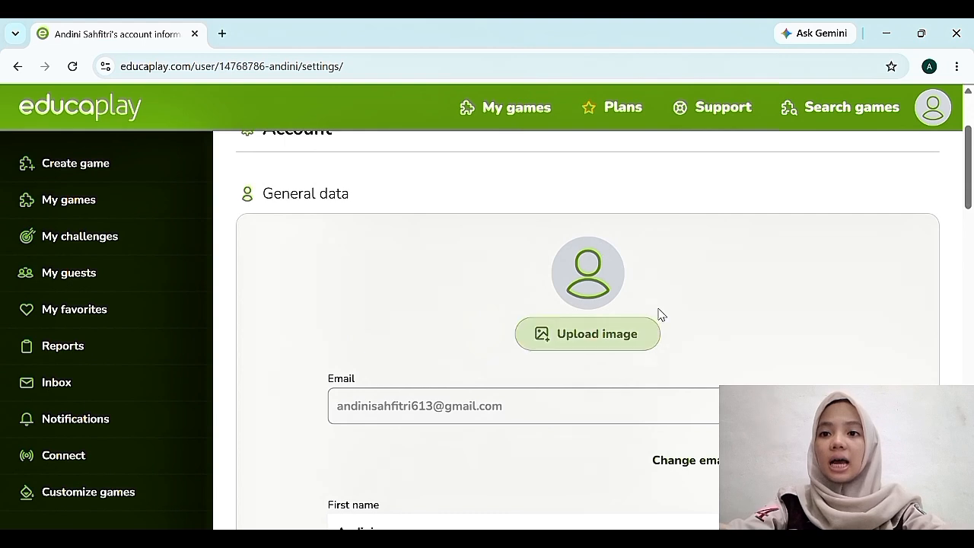
{"action": "scroll", "coordinate": [549, 291], "scroll_direction": "down", "scroll_amount": 3}
{"action": "scroll", "coordinate": [549, 291], "scroll_direction": "down", "scroll_amount": 1}
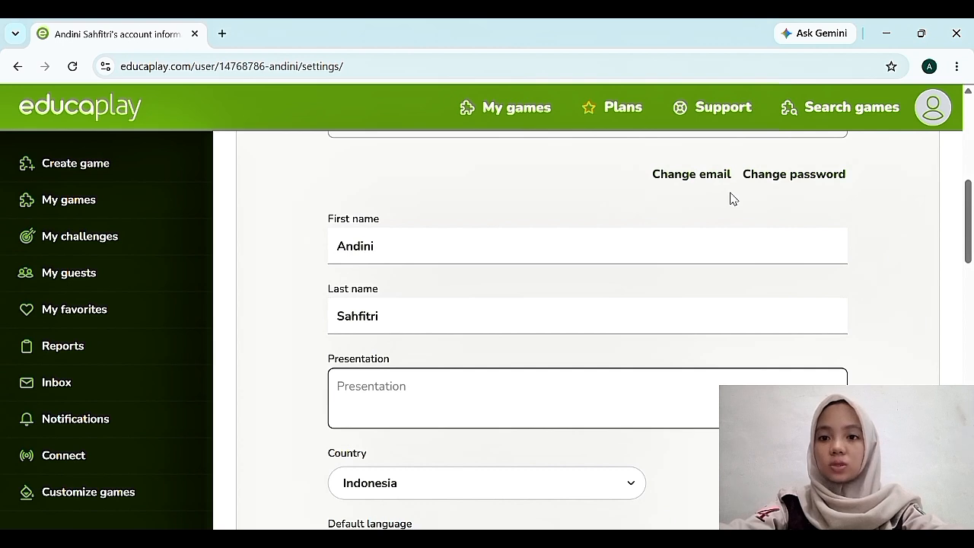
{"action": "left_click", "coordinate": [16, 71]}
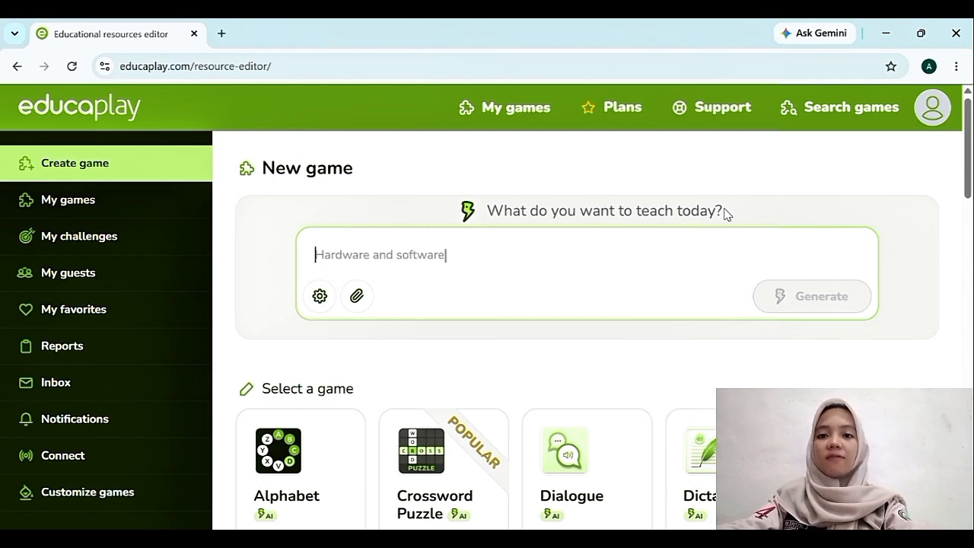
Start creating a new game of the Froggy Jumps type.
{"action": "left_click", "coordinate": [156, 173]}
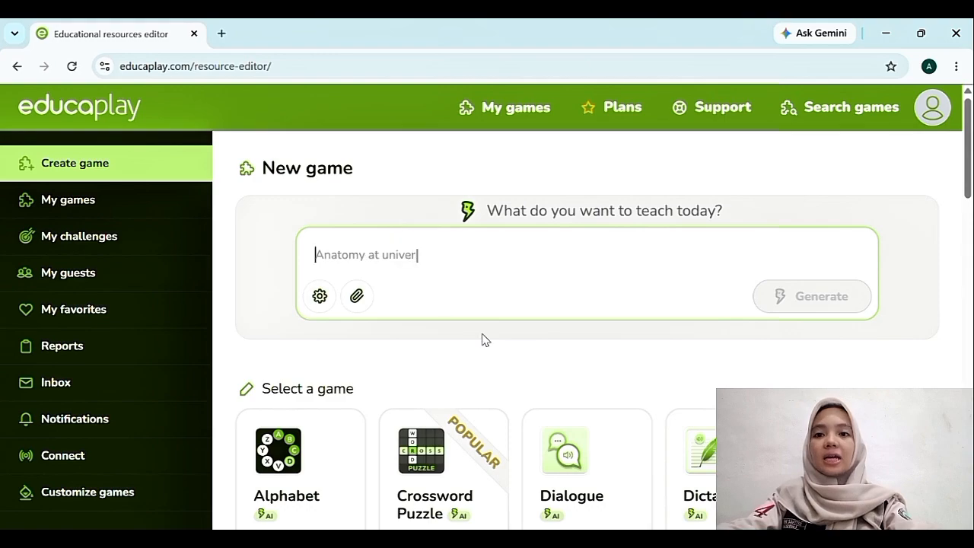
{"action": "scroll", "coordinate": [484, 339], "scroll_direction": "down", "scroll_amount": 4}
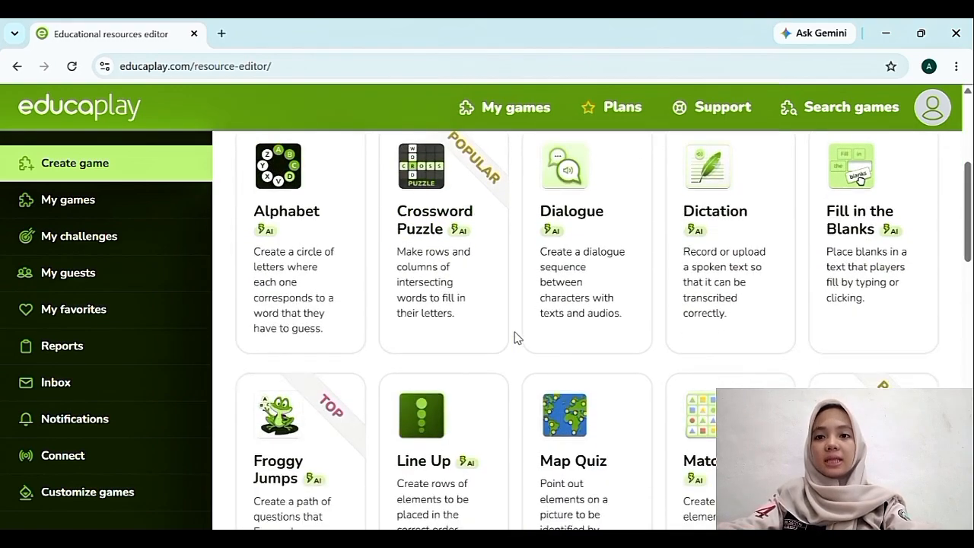
{"action": "scroll", "coordinate": [515, 337], "scroll_direction": "down", "scroll_amount": 9}
{"action": "scroll", "coordinate": [514, 337], "scroll_direction": "down", "scroll_amount": 2}
{"action": "scroll", "coordinate": [514, 337], "scroll_direction": "up", "scroll_amount": 8}
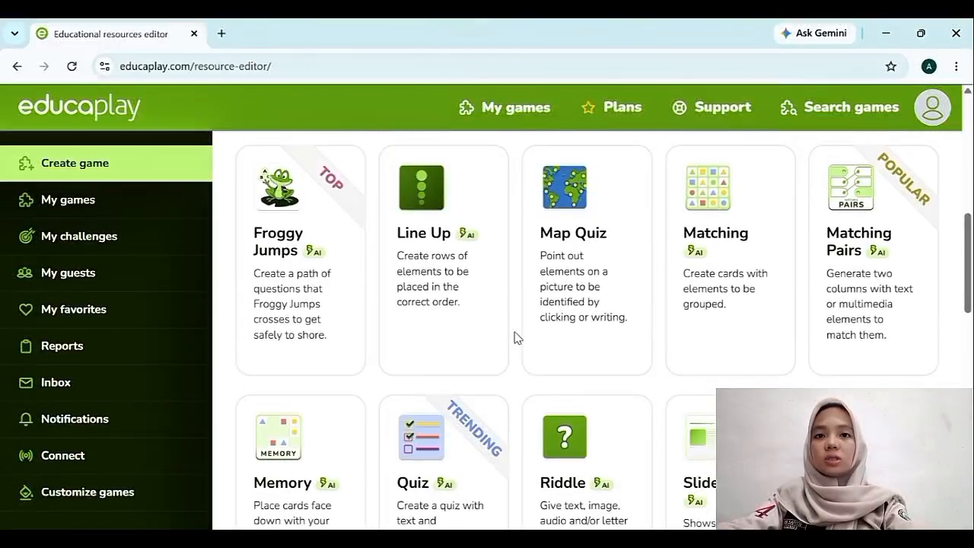
{"action": "left_click", "coordinate": [320, 335]}
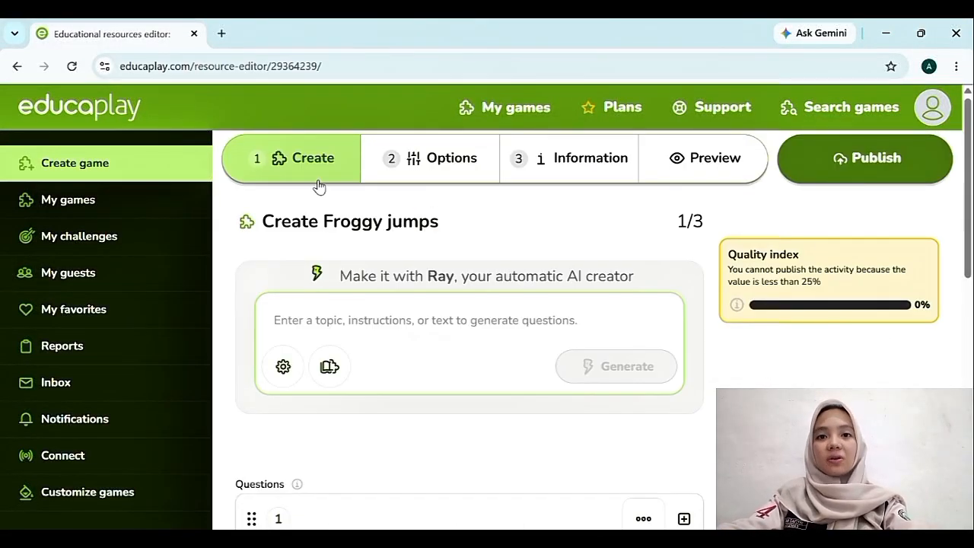
Expand question 1 and enter "How many demonstrative pronouns are there?" as its wording.
{"action": "scroll", "coordinate": [468, 279], "scroll_direction": "down", "scroll_amount": 3}
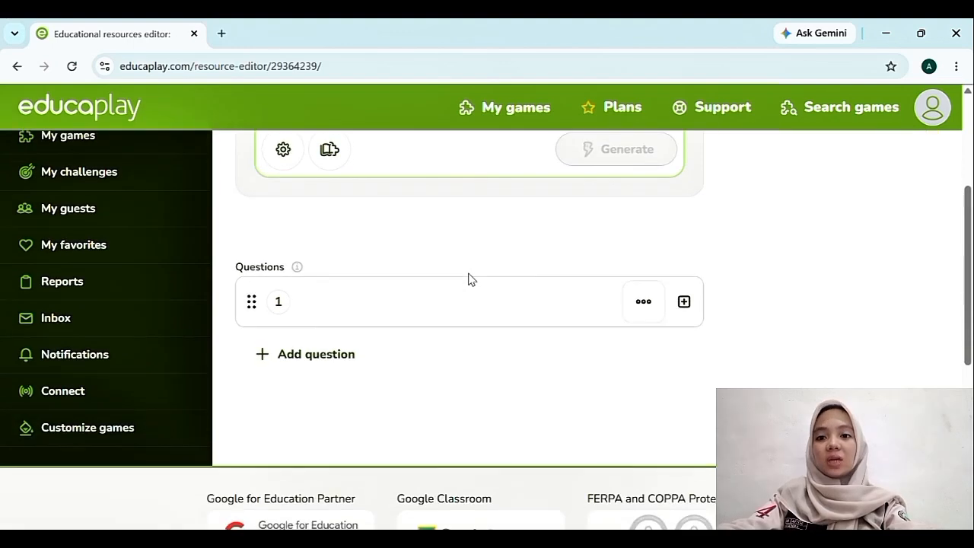
{"action": "scroll", "coordinate": [373, 294], "scroll_direction": "down", "scroll_amount": 1}
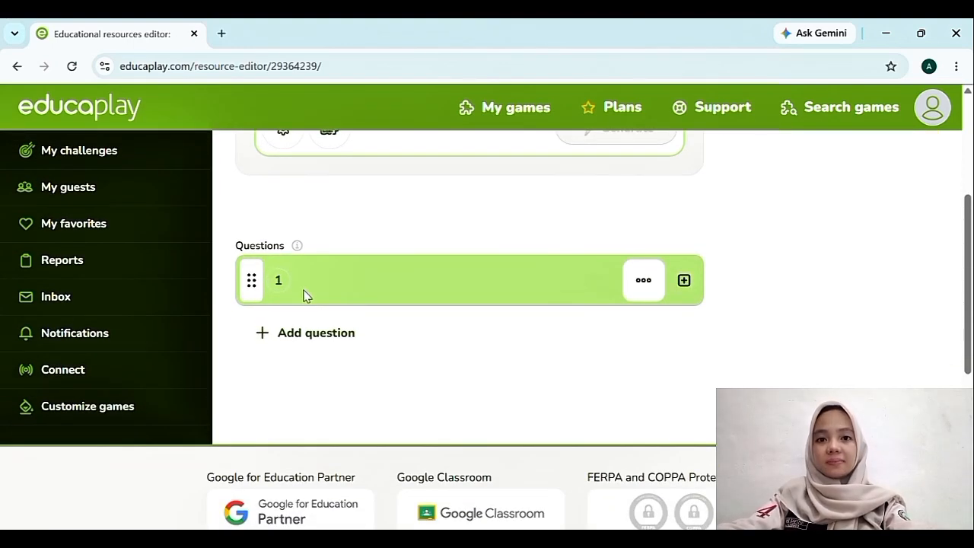
{"action": "left_click", "coordinate": [303, 295]}
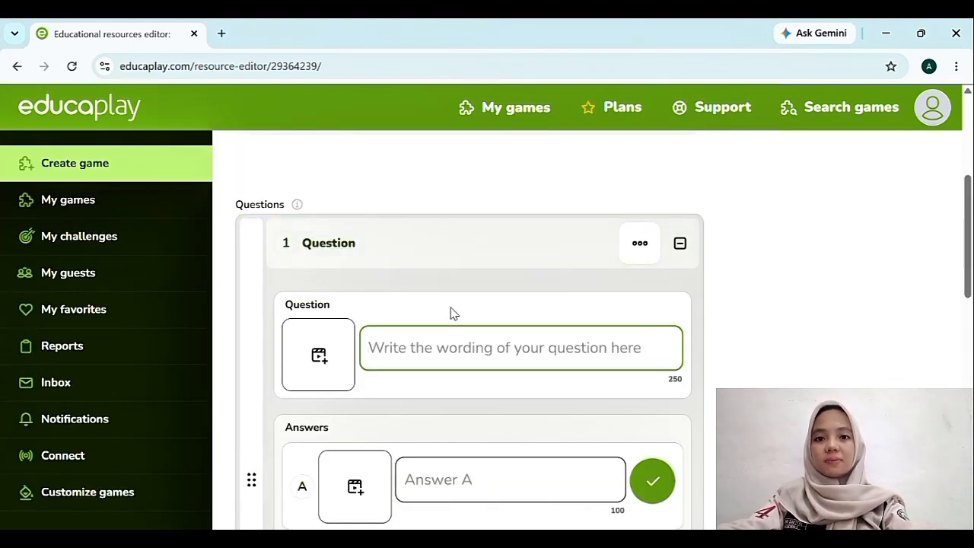
{"action": "scroll", "coordinate": [454, 314], "scroll_direction": "down", "scroll_amount": 1}
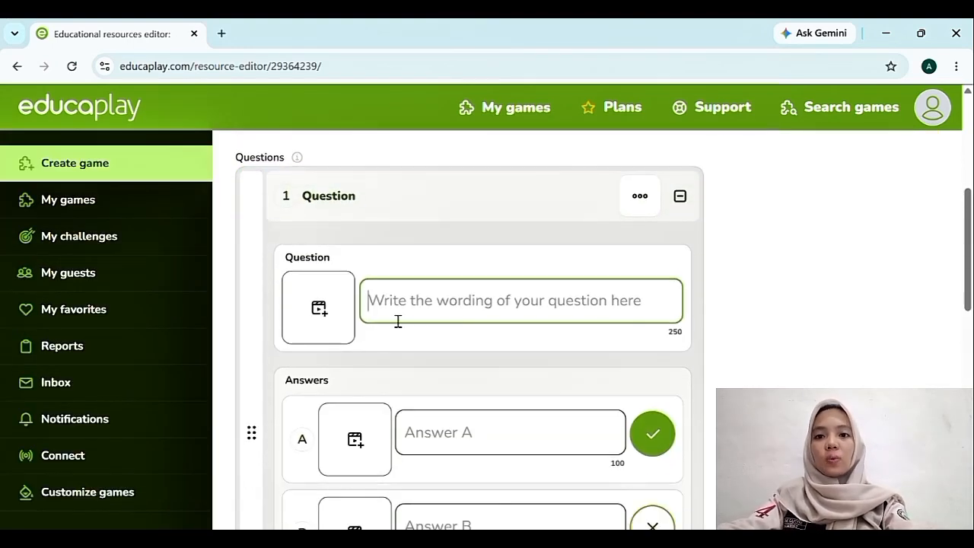
{"action": "left_click", "coordinate": [456, 312]}
{"action": "type", "text": "How m"}
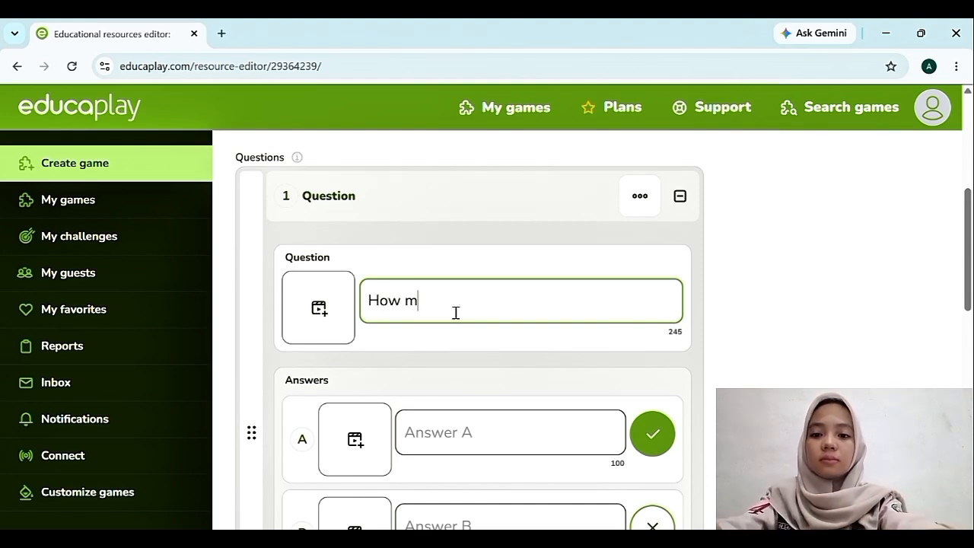
{"action": "type", "text": "any demonstrative pronouns ar"}
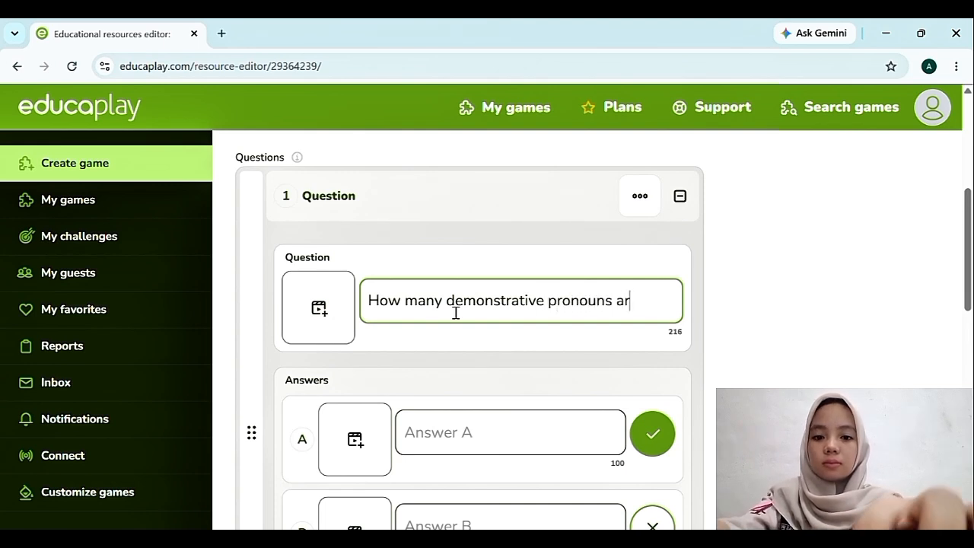
{"action": "type", "text": "e there"}
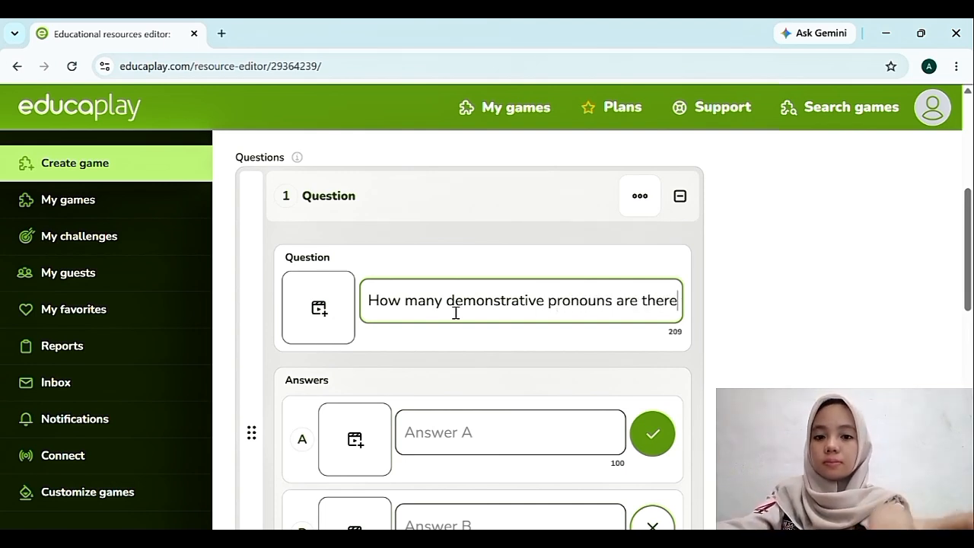
{"action": "type", "text": "?"}
Enter "Two" as answer A of the first question.
{"action": "scroll", "coordinate": [454, 312], "scroll_direction": "down", "scroll_amount": 1}
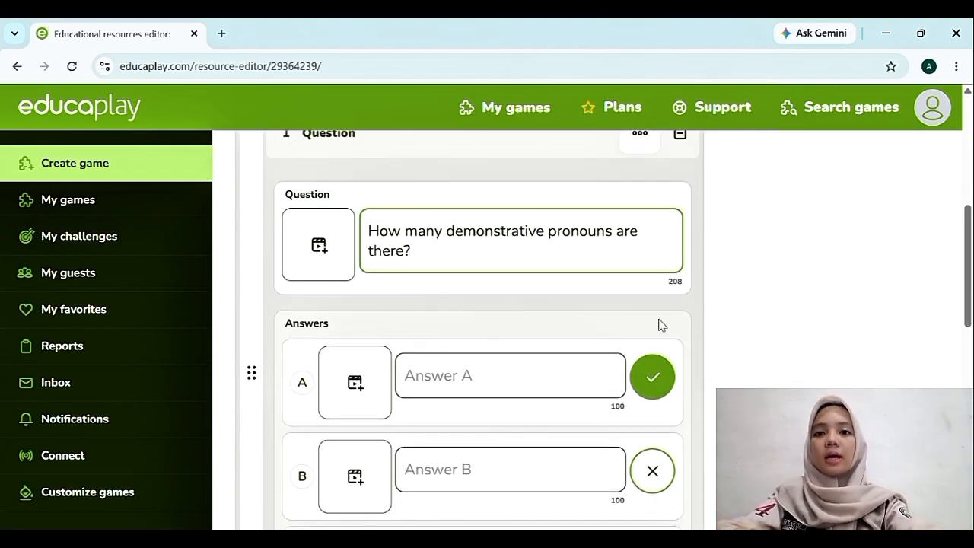
{"action": "scroll", "coordinate": [706, 322], "scroll_direction": "down", "scroll_amount": 1}
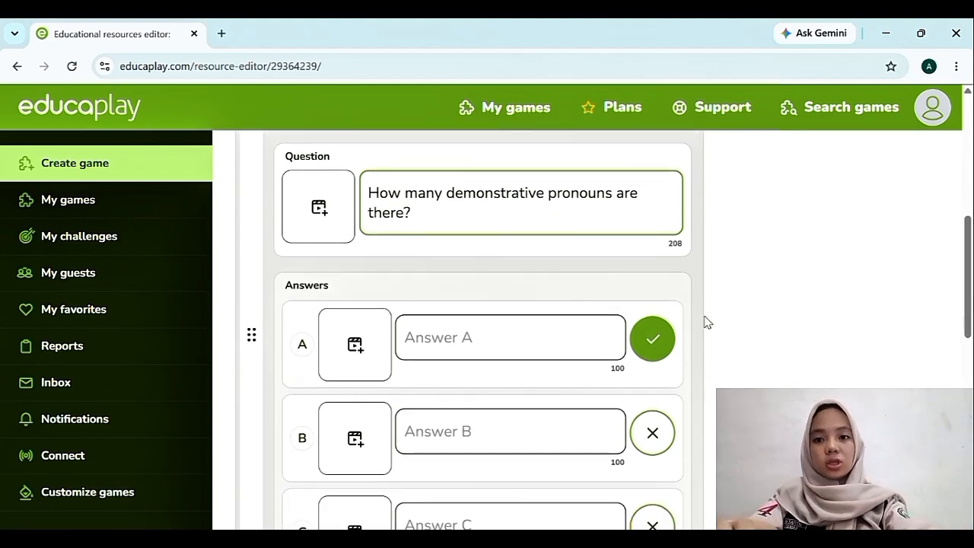
{"action": "scroll", "coordinate": [706, 322], "scroll_direction": "down", "scroll_amount": 1}
{"action": "scroll", "coordinate": [505, 281], "scroll_direction": "down", "scroll_amount": 1}
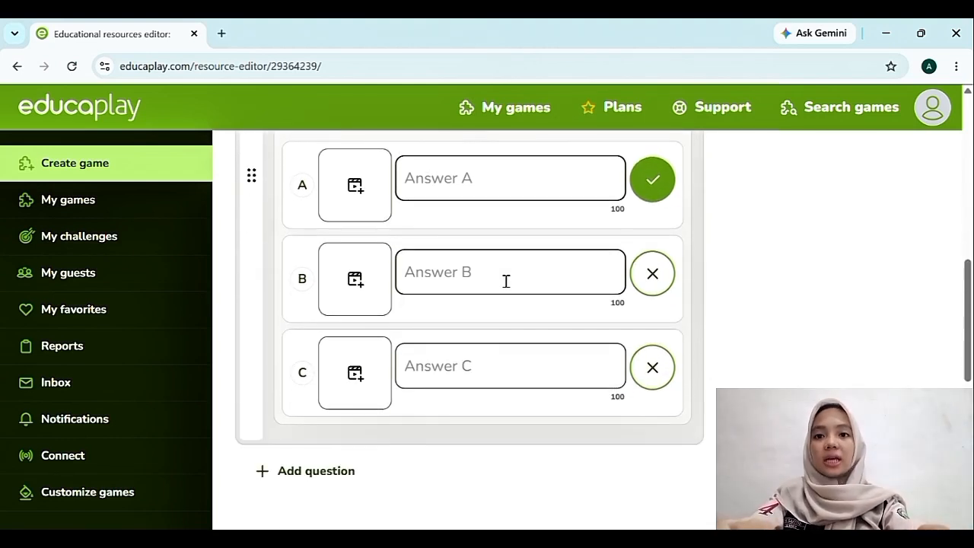
{"action": "left_click", "coordinate": [485, 195]}
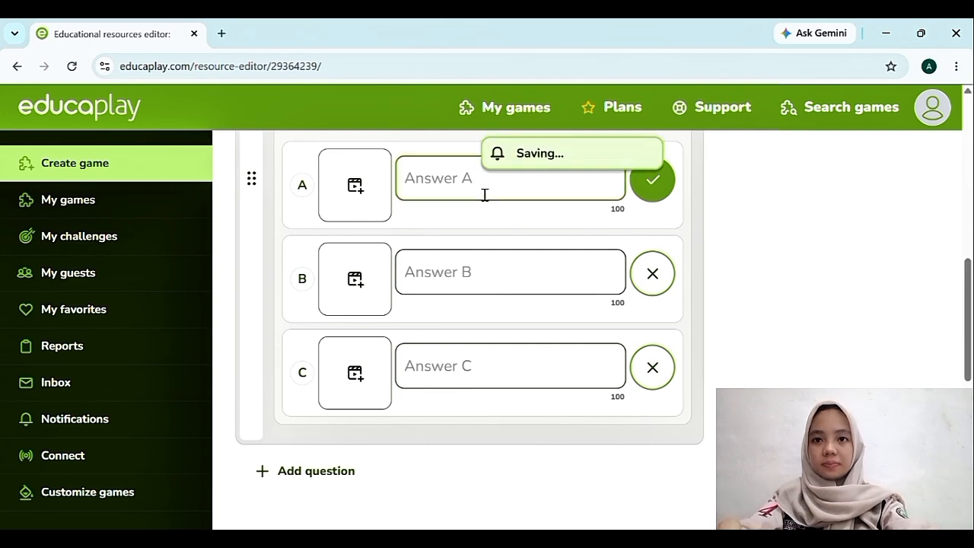
{"action": "scroll", "coordinate": [479, 192], "scroll_direction": "down", "scroll_amount": 3}
{"action": "scroll", "coordinate": [479, 192], "scroll_direction": "up", "scroll_amount": 4}
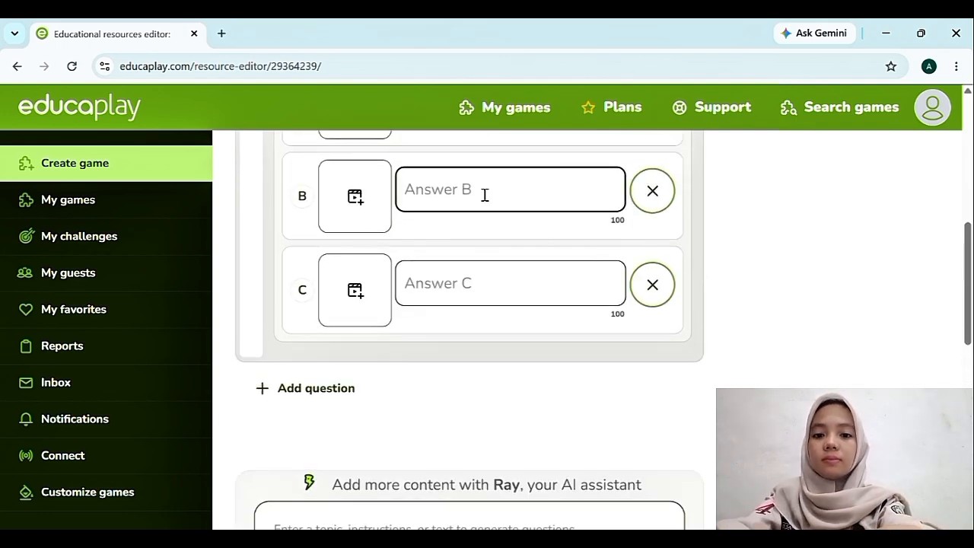
{"action": "type", "text": "t"}
{"action": "key", "text": "BackSpace"}
{"action": "type", "text": "Two"}
{"action": "scroll", "coordinate": [476, 192], "scroll_direction": "down", "scroll_amount": 1}
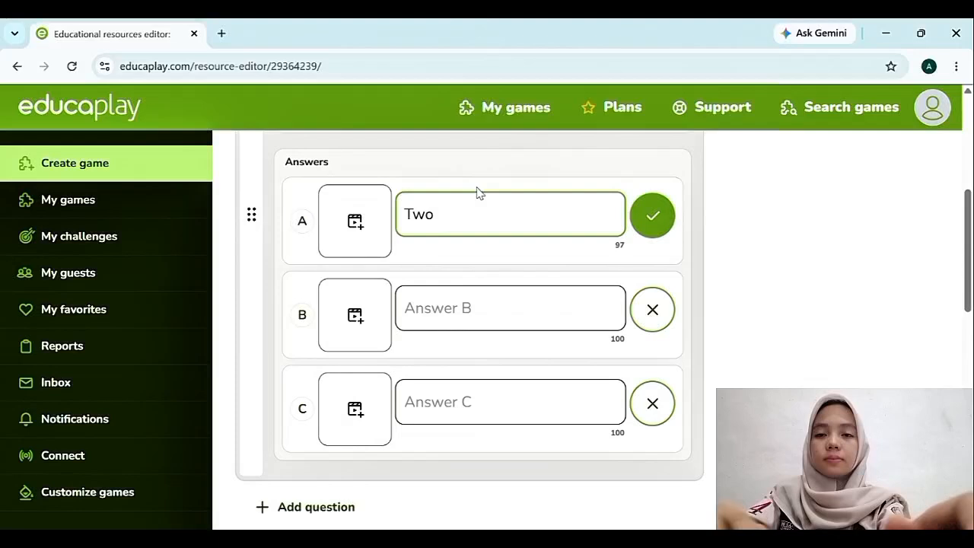
Enter "Four" as answer B and "Three" as answer C of the first question.
{"action": "left_click", "coordinate": [450, 317]}
{"action": "type", "text": "ou"}
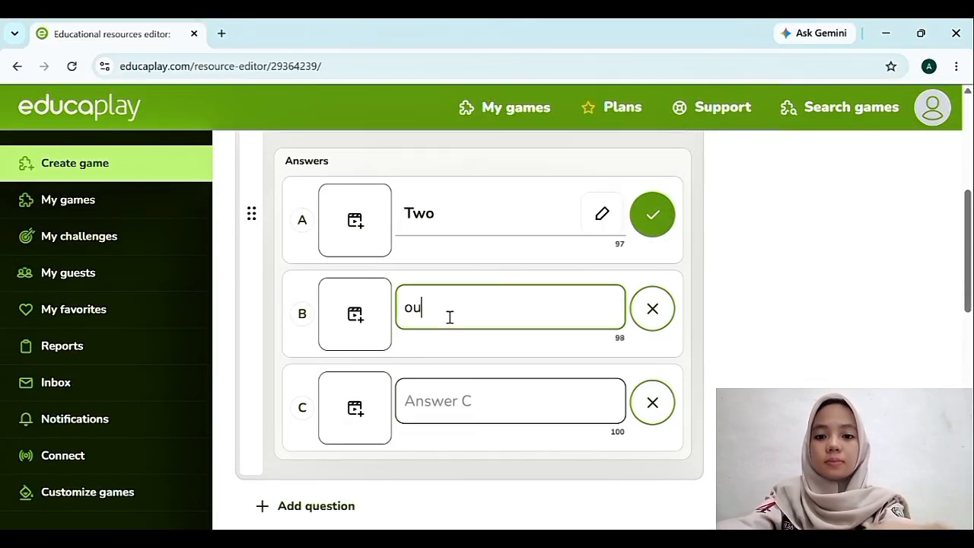
{"action": "key", "text": "BackSpace"}
{"action": "type", "text": "F"}
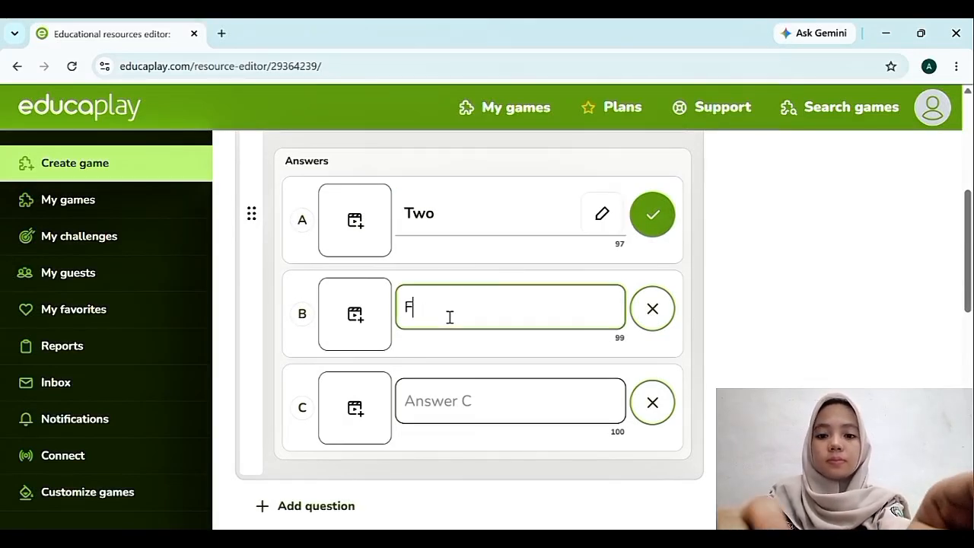
{"action": "type", "text": "our"}
{"action": "scroll", "coordinate": [449, 317], "scroll_direction": "down", "scroll_amount": 1}
{"action": "left_click", "coordinate": [435, 330]}
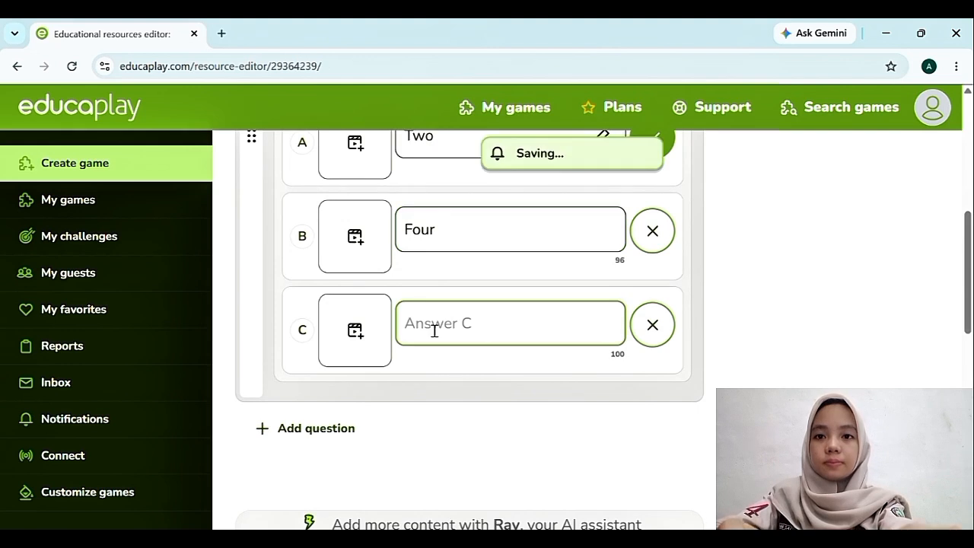
{"action": "type", "text": "Three"}
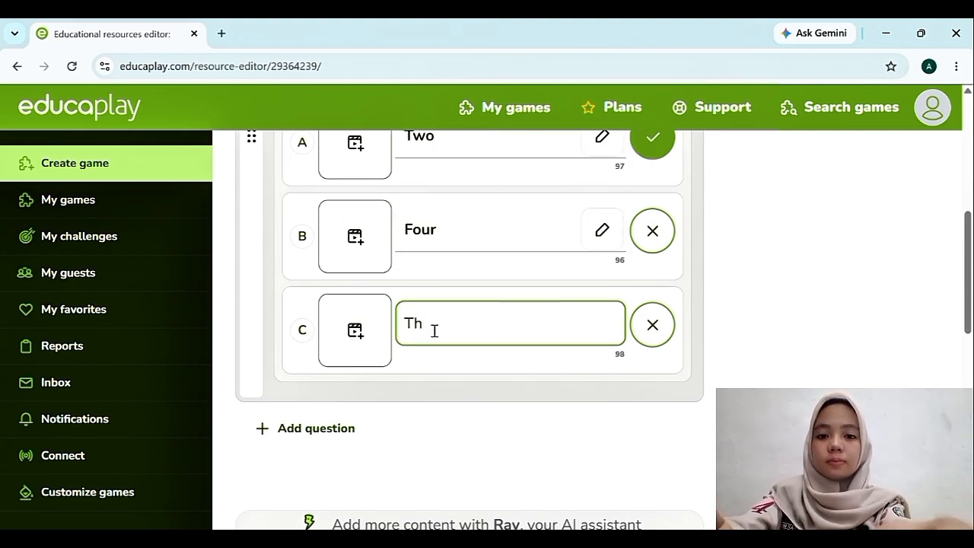
{"action": "left_click", "coordinate": [746, 315]}
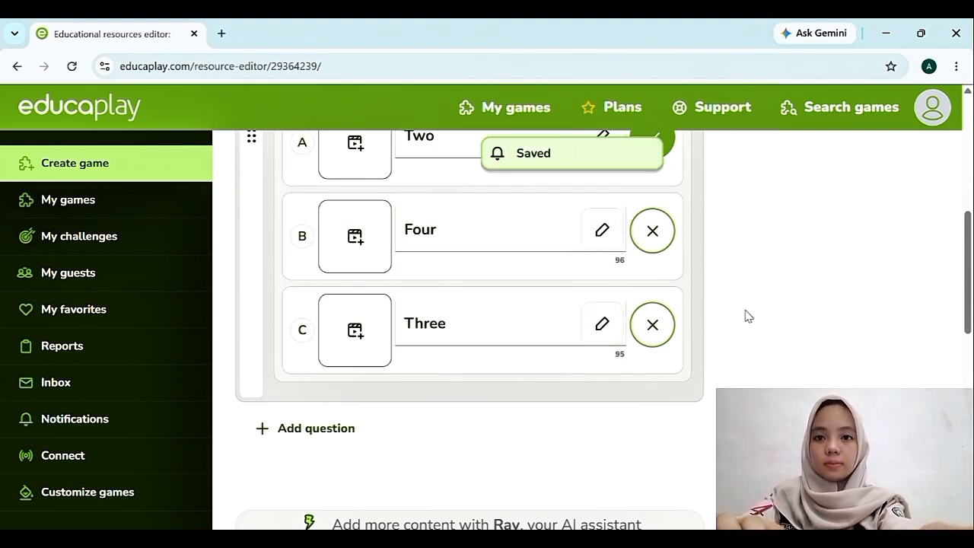
Mark answer B, "Four", as the correct answer of the first question.
{"action": "scroll", "coordinate": [746, 315], "scroll_direction": "up", "scroll_amount": 1}
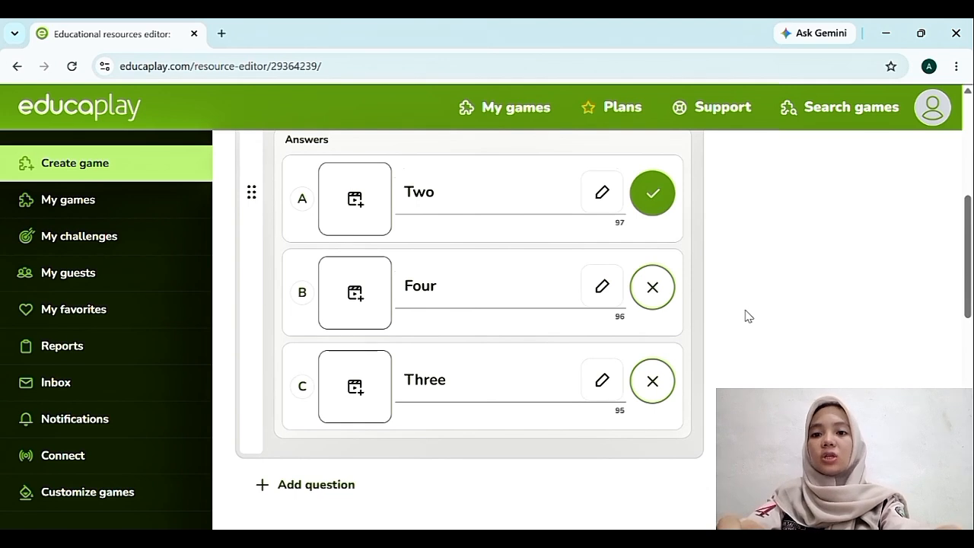
{"action": "scroll", "coordinate": [550, 250], "scroll_direction": "up", "scroll_amount": 3}
{"action": "scroll", "coordinate": [459, 289], "scroll_direction": "down", "scroll_amount": 2}
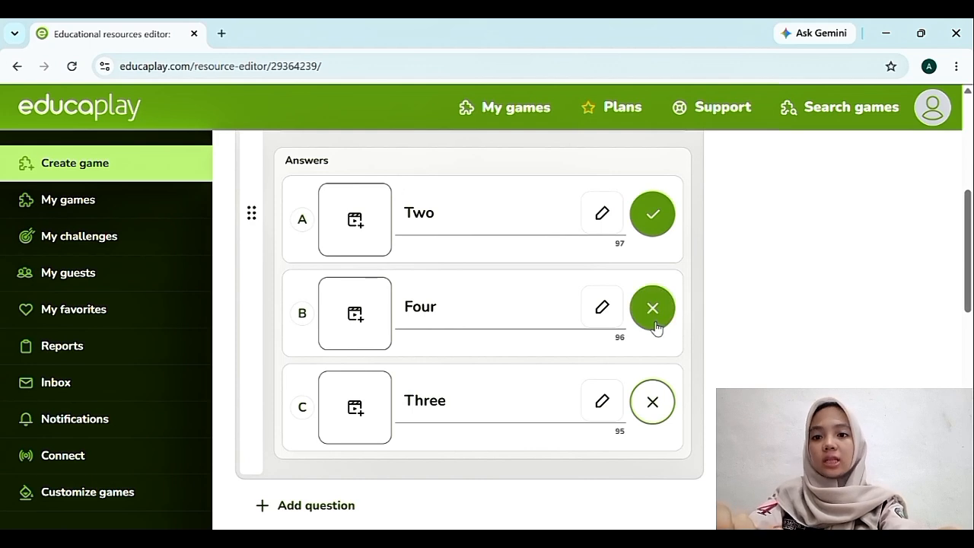
{"action": "left_click", "coordinate": [655, 322]}
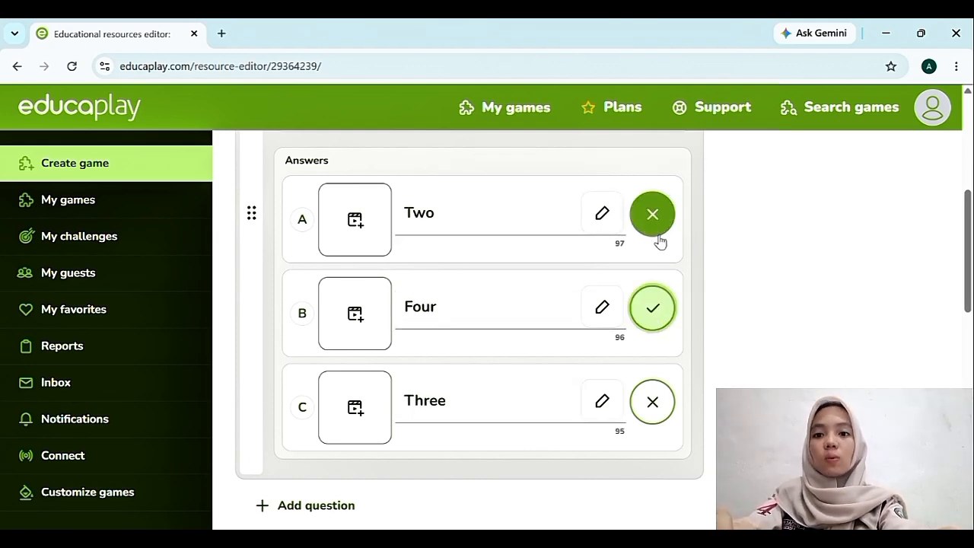
{"action": "scroll", "coordinate": [670, 251], "scroll_direction": "down", "scroll_amount": 1}
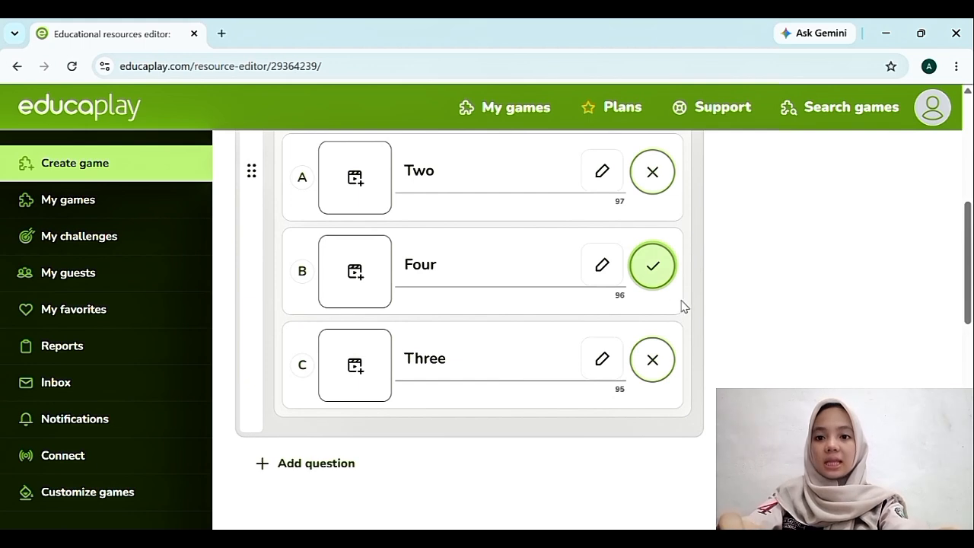
{"action": "scroll", "coordinate": [659, 306], "scroll_direction": "down", "scroll_amount": 3}
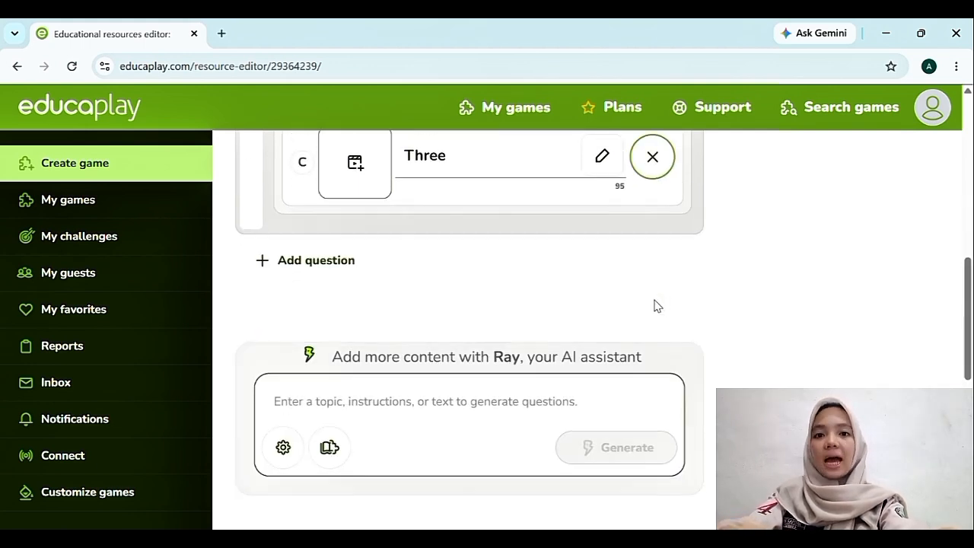
Add a second question to the game and look over its empty wording and answer fields.
{"action": "left_click", "coordinate": [315, 261]}
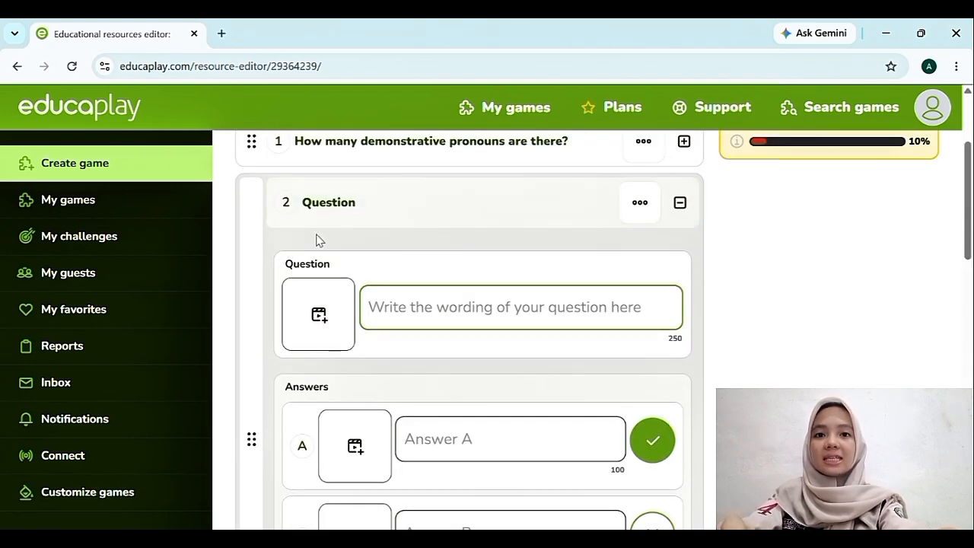
{"action": "scroll", "coordinate": [335, 270], "scroll_direction": "down", "scroll_amount": 1}
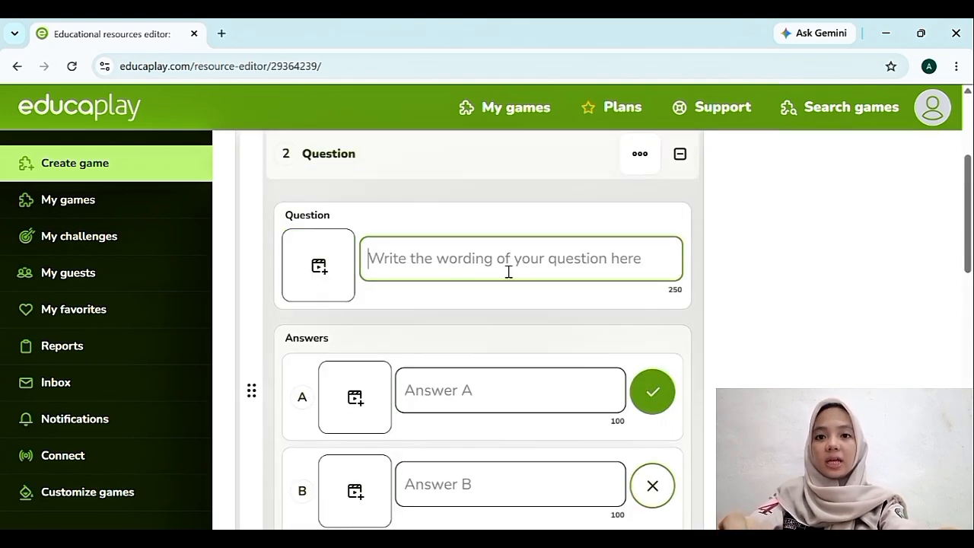
{"action": "scroll", "coordinate": [464, 271], "scroll_direction": "down", "scroll_amount": 3}
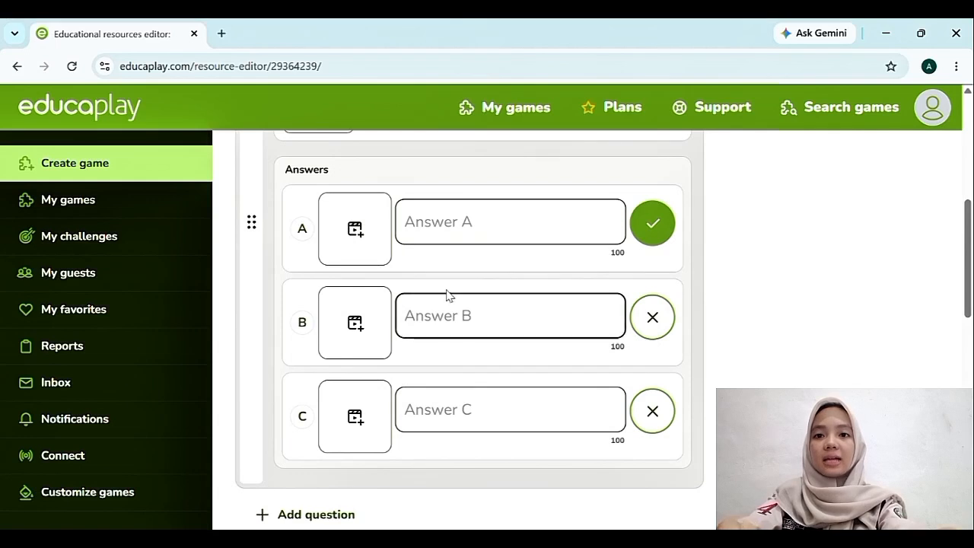
{"action": "scroll", "coordinate": [457, 320], "scroll_direction": "down", "scroll_amount": 2}
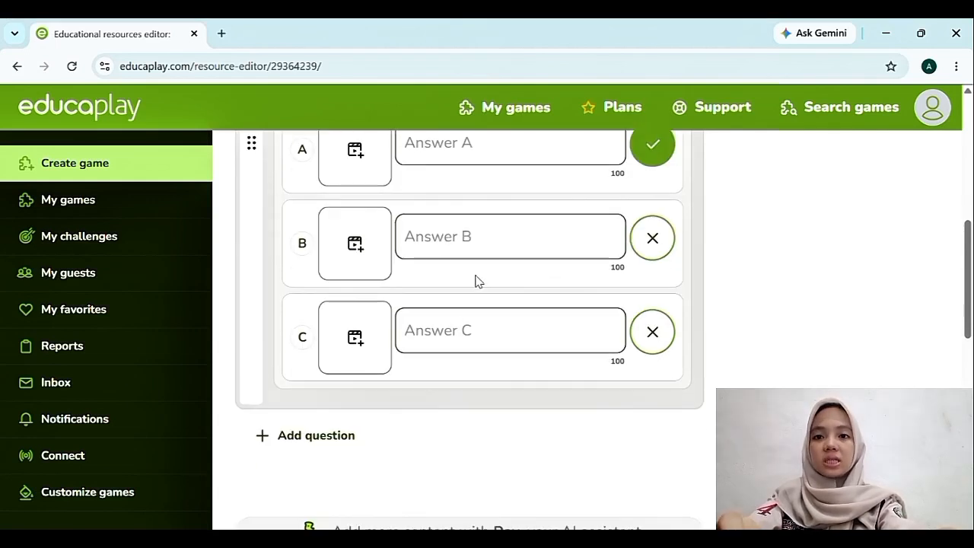
{"action": "scroll", "coordinate": [532, 252], "scroll_direction": "up", "scroll_amount": 1}
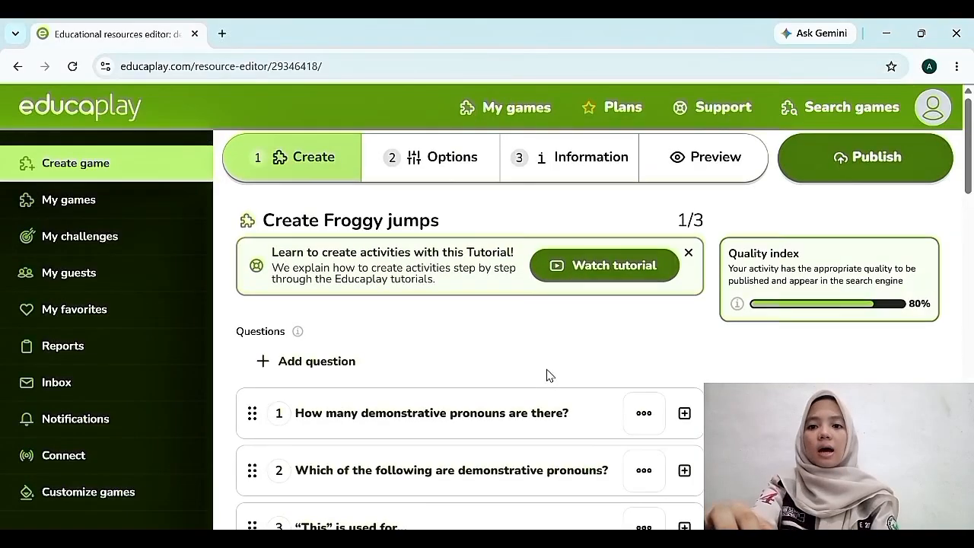
Review the completed question list and the game's options for lives, time per question and shuffled question order.
{"action": "scroll", "coordinate": [546, 373], "scroll_direction": "down", "scroll_amount": 7}
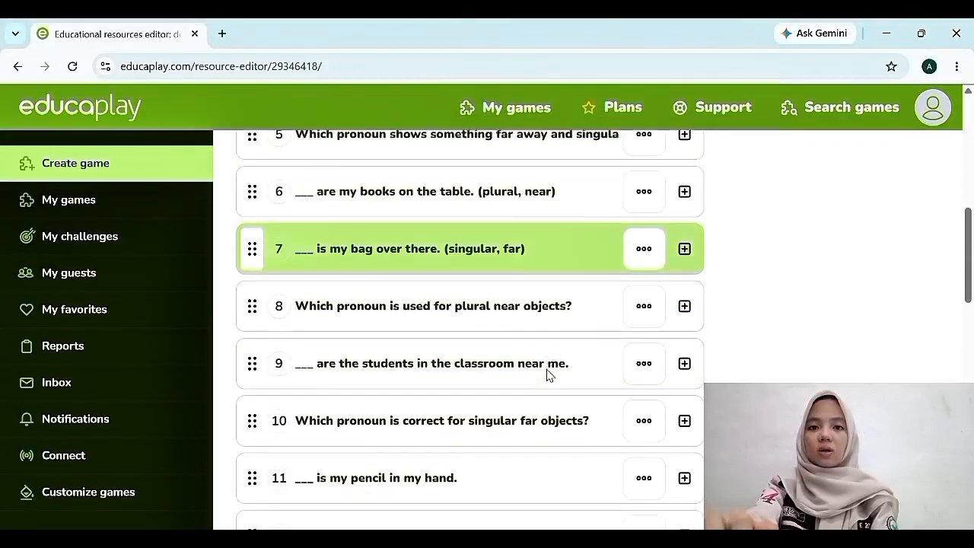
{"action": "scroll", "coordinate": [546, 374], "scroll_direction": "up", "scroll_amount": 4}
{"action": "scroll", "coordinate": [545, 373], "scroll_direction": "up", "scroll_amount": 3}
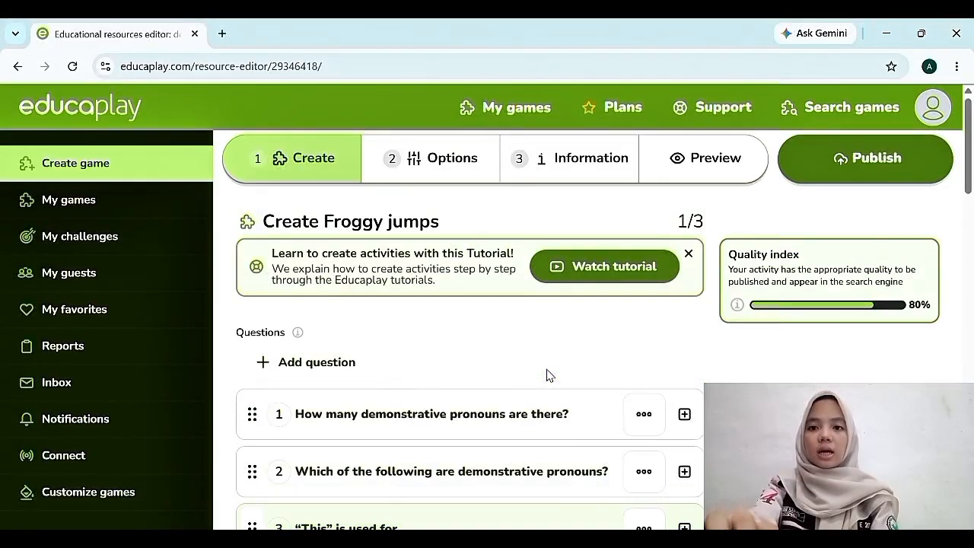
{"action": "left_click", "coordinate": [447, 174]}
{"action": "scroll", "coordinate": [426, 301], "scroll_direction": "down", "scroll_amount": 1}
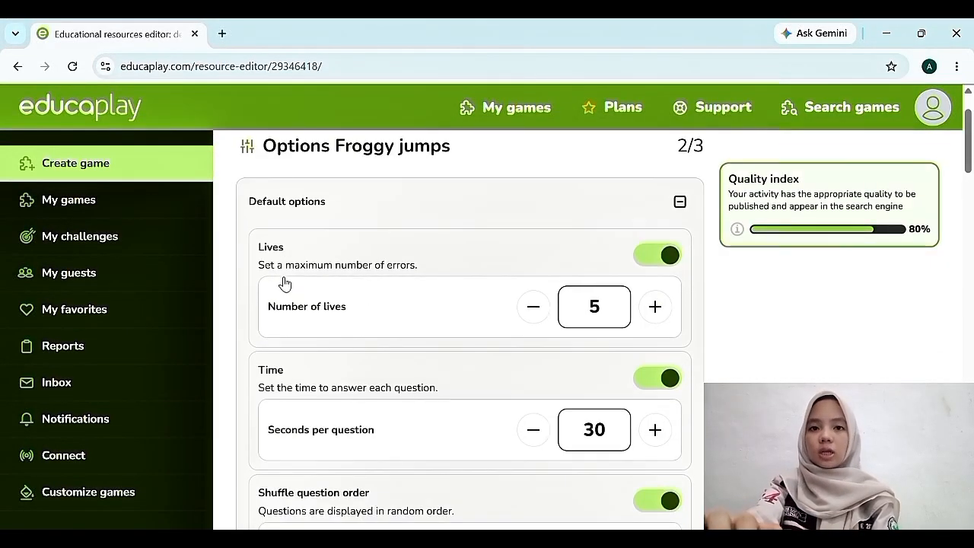
{"action": "scroll", "coordinate": [412, 290], "scroll_direction": "down", "scroll_amount": 1}
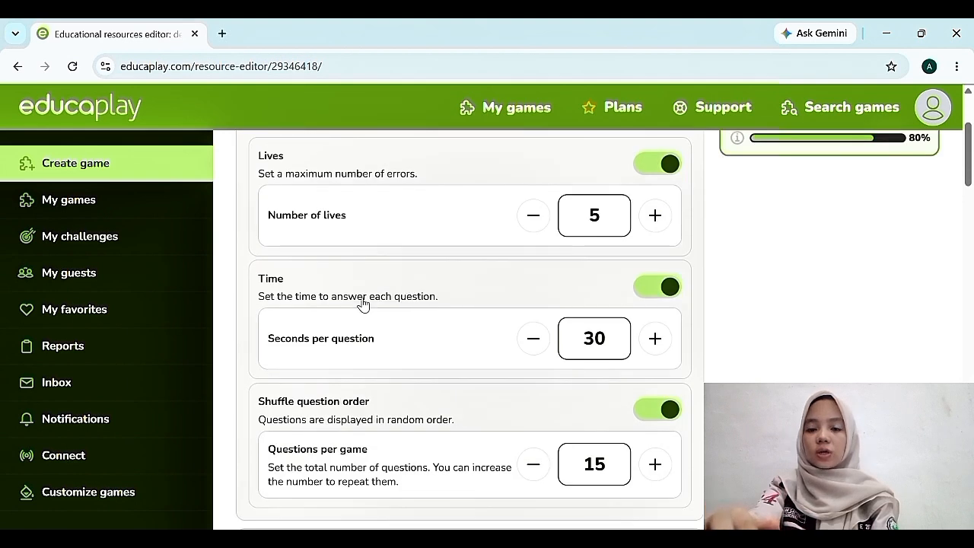
{"action": "scroll", "coordinate": [387, 326], "scroll_direction": "down", "scroll_amount": 2}
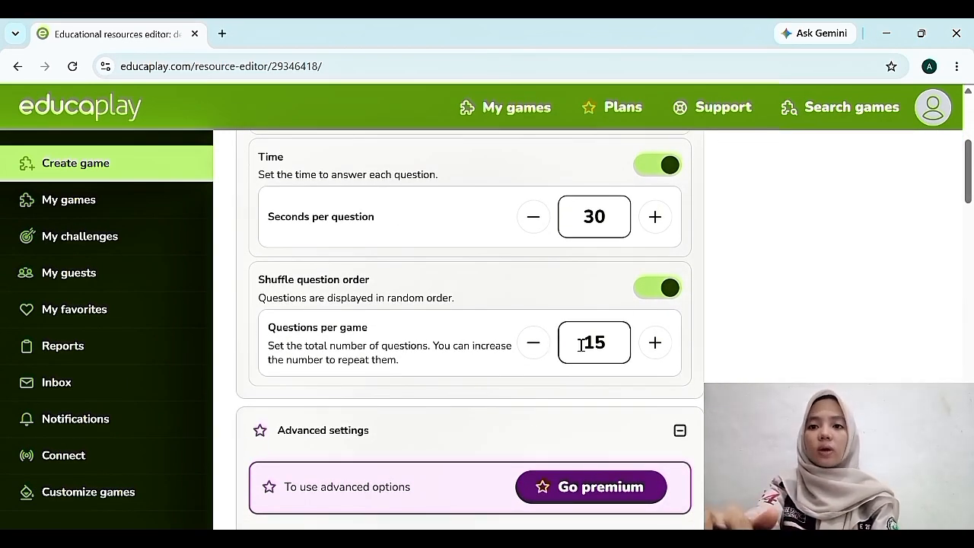
{"action": "scroll", "coordinate": [539, 307], "scroll_direction": "up", "scroll_amount": 4}
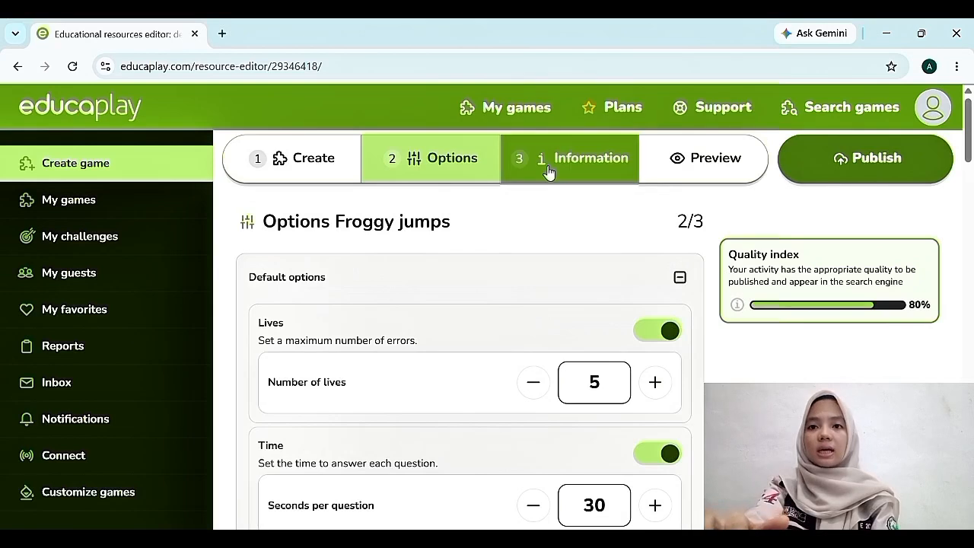
Open the game's information settings and enter "demonstrative pronouns" as the activity title.
{"action": "left_click", "coordinate": [548, 173]}
{"action": "scroll", "coordinate": [446, 278], "scroll_direction": "down", "scroll_amount": 2}
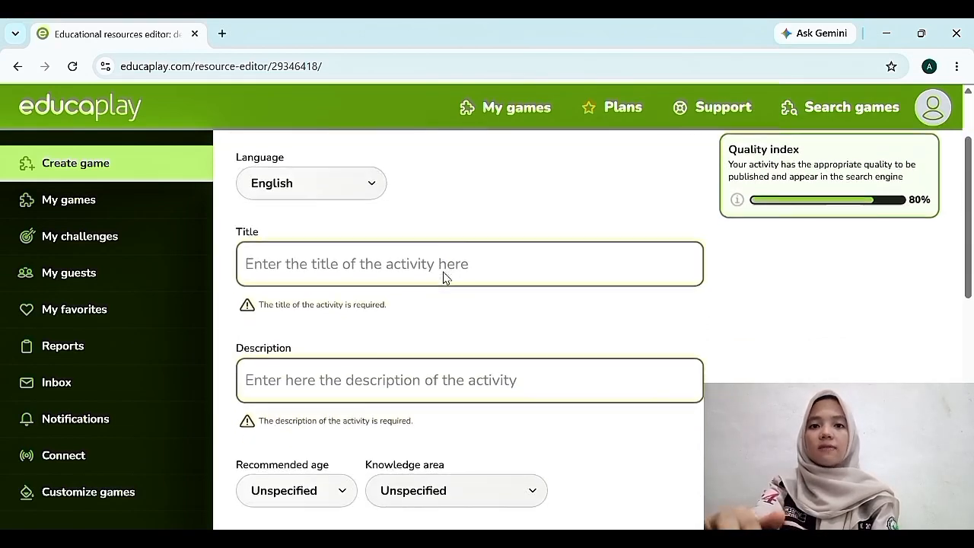
{"action": "left_click", "coordinate": [308, 274]}
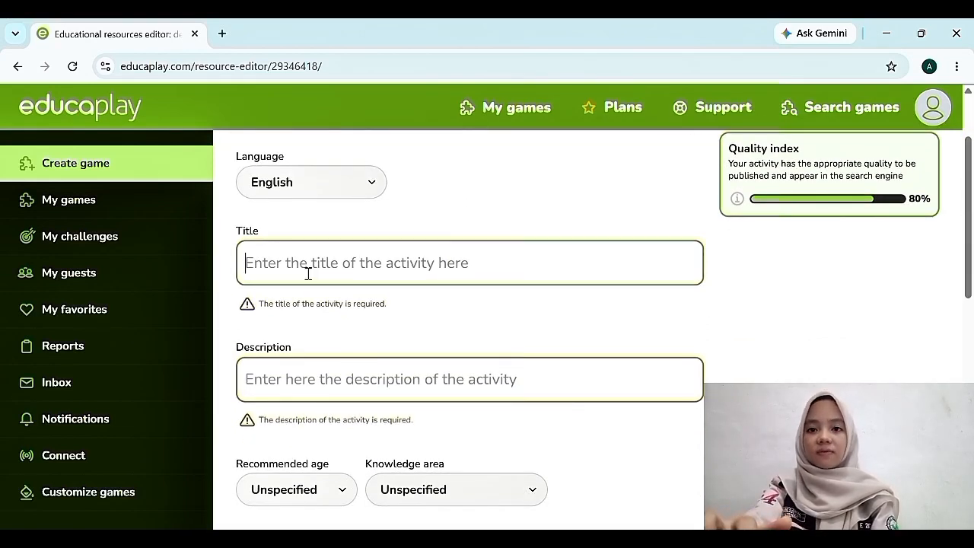
{"action": "type", "text": "demonstrative pronouns"}
Enter "chose the correct answer!!" as the activity description.
{"action": "scroll", "coordinate": [386, 325], "scroll_direction": "down", "scroll_amount": 1}
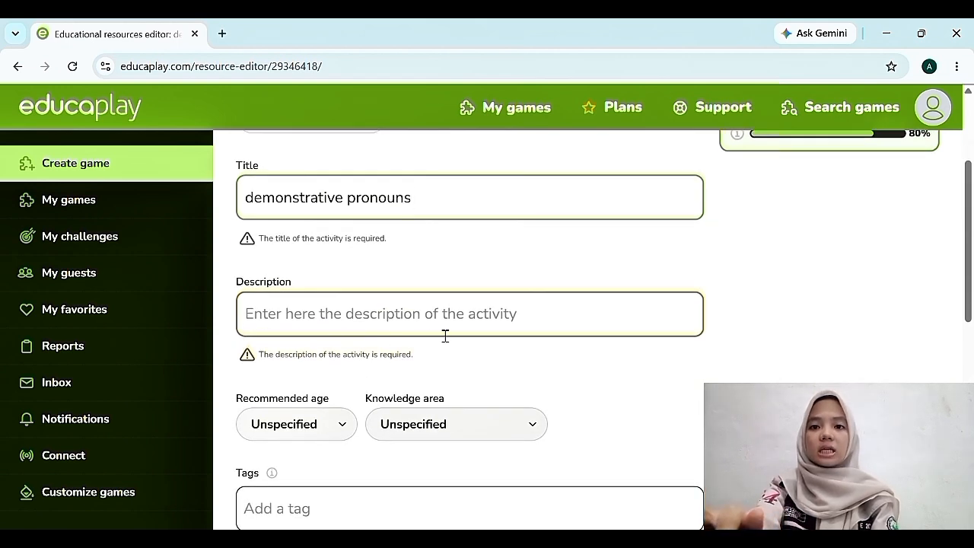
{"action": "left_click", "coordinate": [312, 325]}
{"action": "type", "text": "chose the correct answer!"}
{"action": "type", "text": "!"}
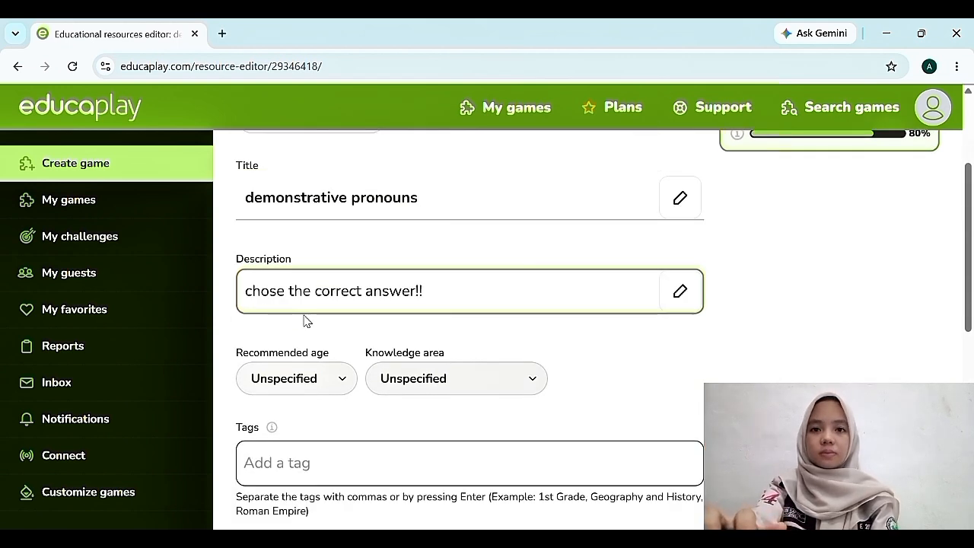
Leave the description field and publish the demonstrative pronouns game.
{"action": "scroll", "coordinate": [428, 314], "scroll_direction": "up", "scroll_amount": 3}
{"action": "left_click", "coordinate": [538, 320]}
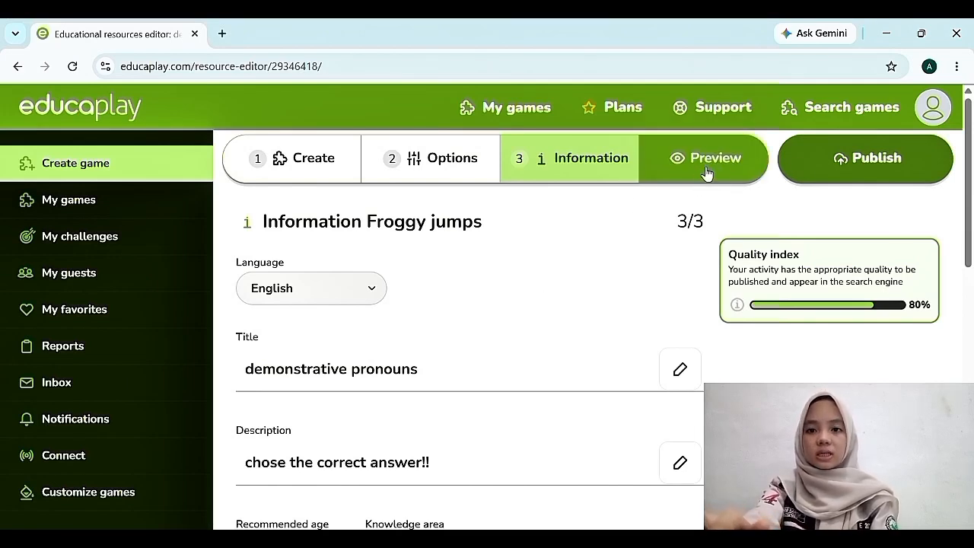
{"action": "left_click", "coordinate": [855, 165]}
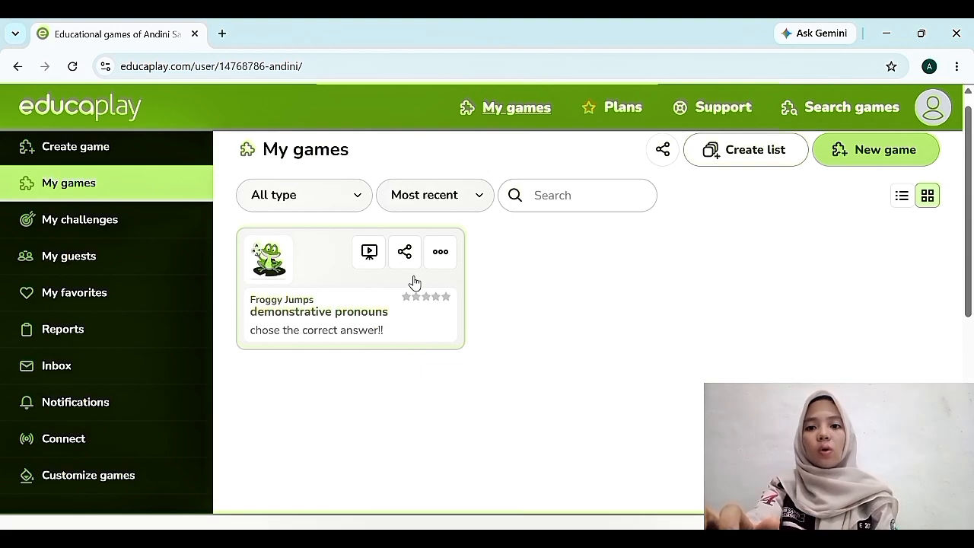
Copy the link to the demonstrative pronouns game from its sharing options and close them.
{"action": "left_click", "coordinate": [405, 254]}
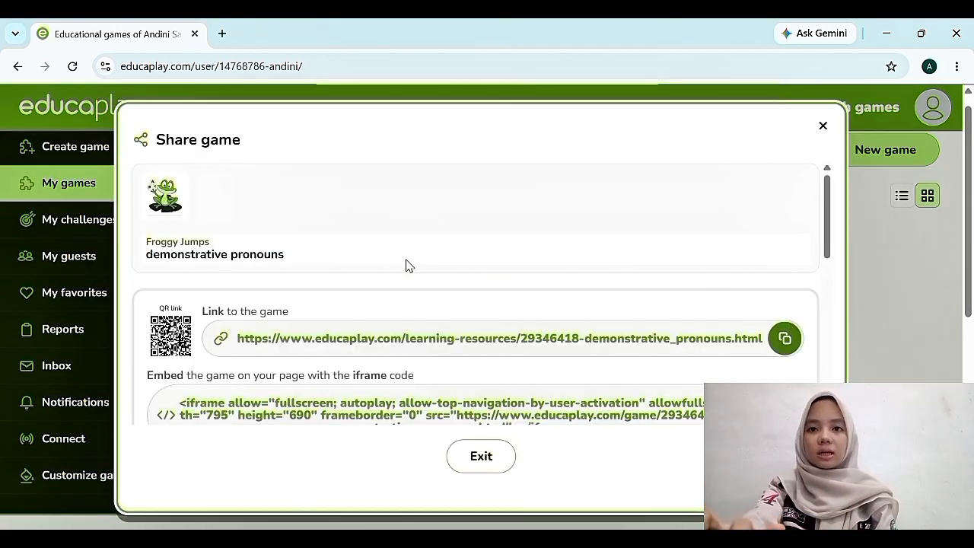
{"action": "scroll", "coordinate": [405, 265], "scroll_direction": "down", "scroll_amount": 2}
{"action": "scroll", "coordinate": [406, 266], "scroll_direction": "up", "scroll_amount": 1}
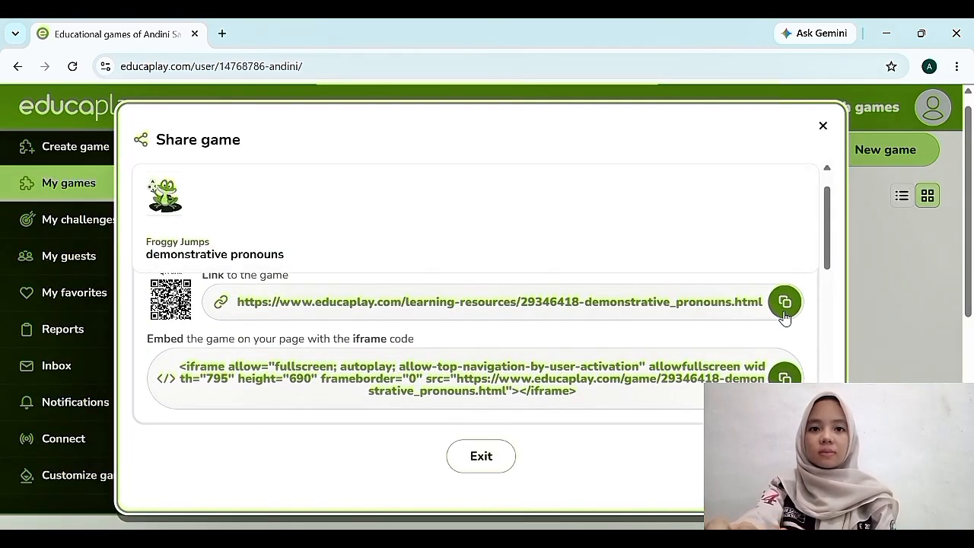
{"action": "left_click", "coordinate": [784, 302]}
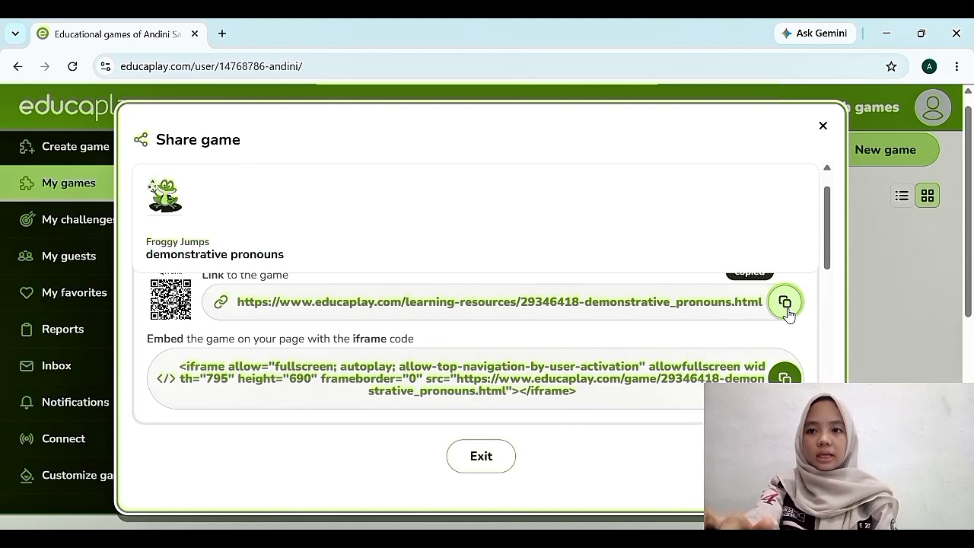
{"action": "left_click", "coordinate": [885, 281]}
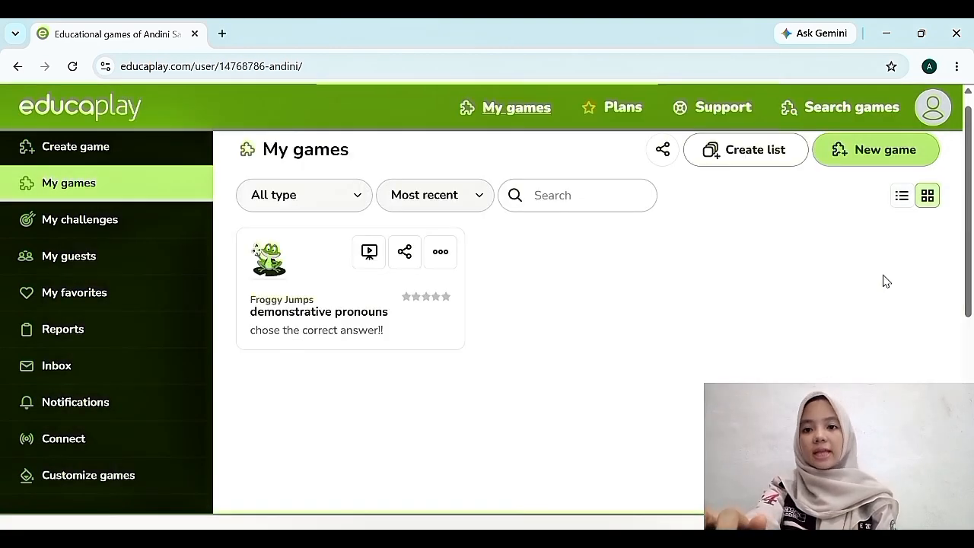